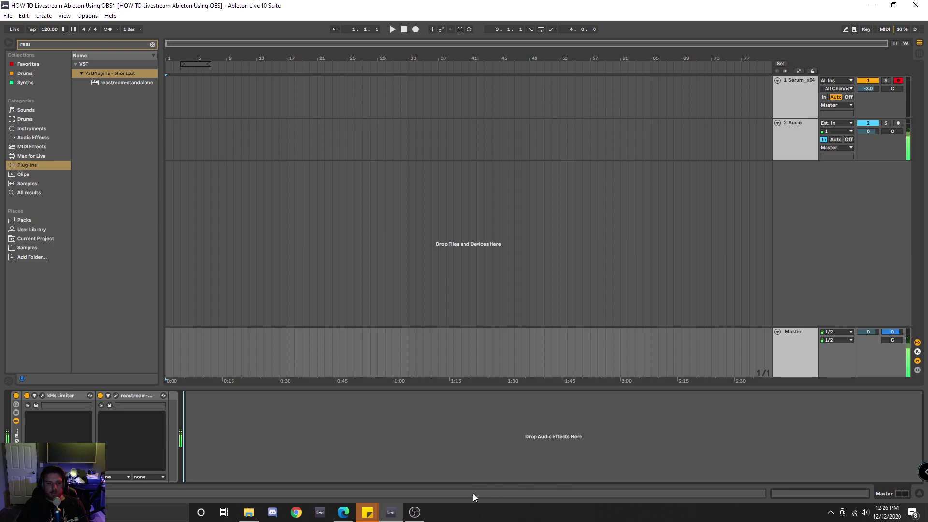
- In Edge, review the ReaPlugs VST FX Suite download page and its reaper.fm address, then show the OBS Studio page
{"action": "left_click", "coordinate": [344, 512]}
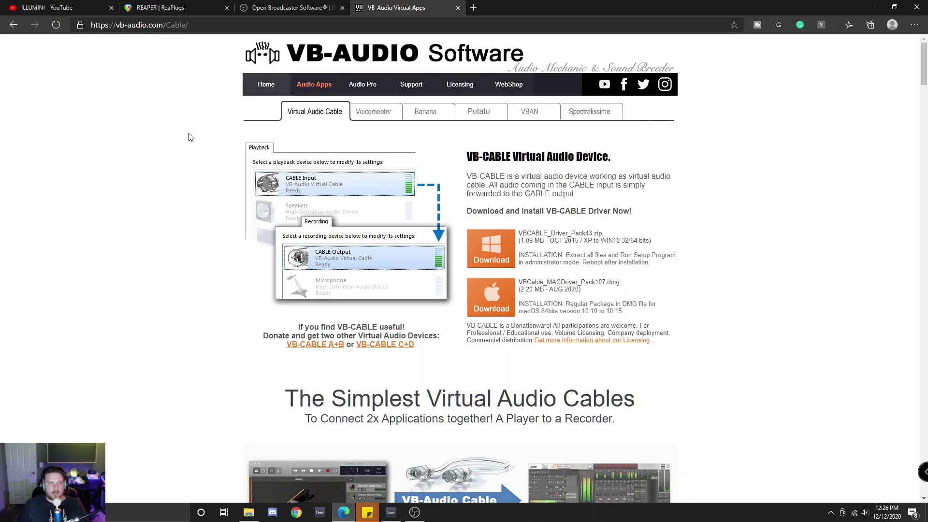
{"action": "left_click", "coordinate": [162, 6]}
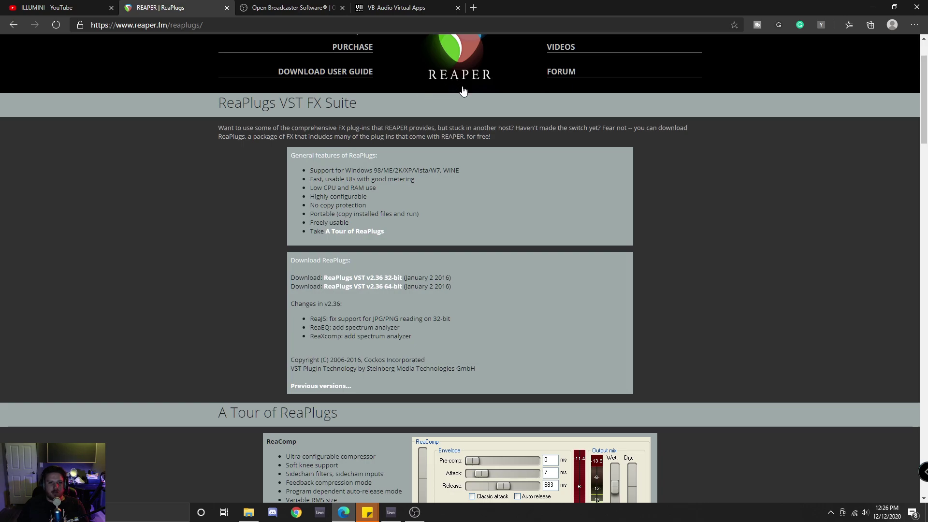
{"action": "left_click", "coordinate": [74, 28]}
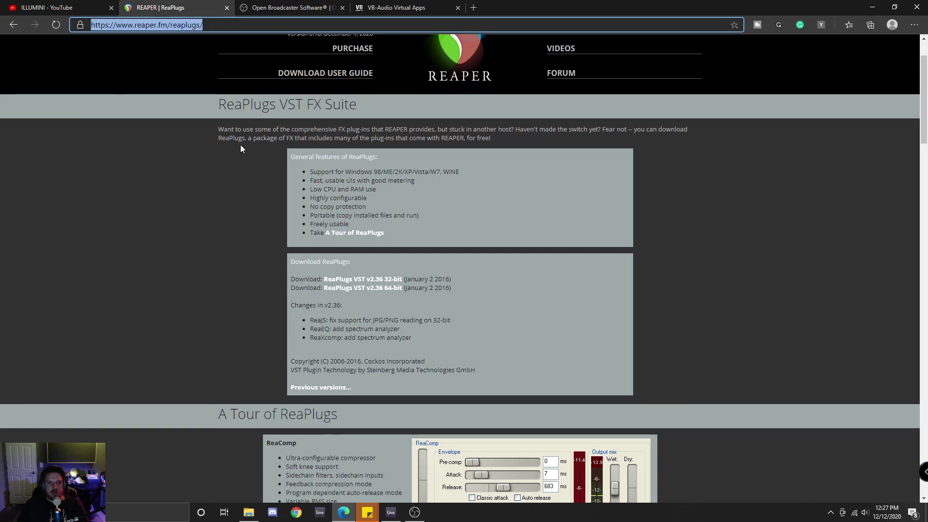
{"action": "left_click", "coordinate": [225, 25]}
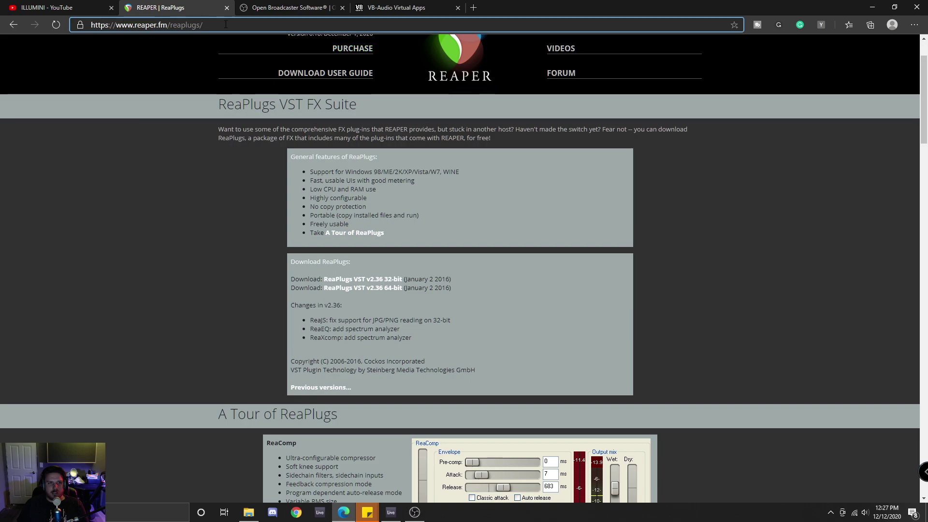
{"action": "key", "text": "ctrl+a"}
{"action": "left_click", "coordinate": [457, 246]}
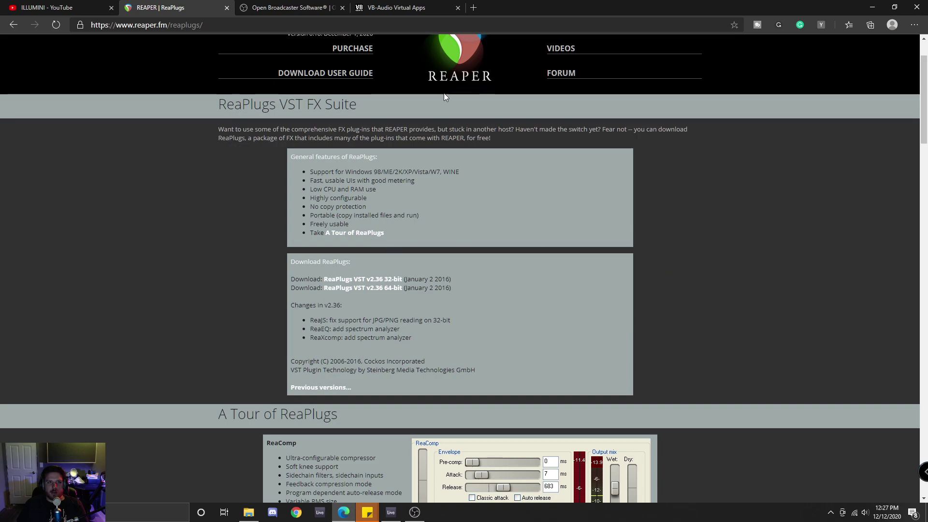
{"action": "left_click", "coordinate": [289, 7]}
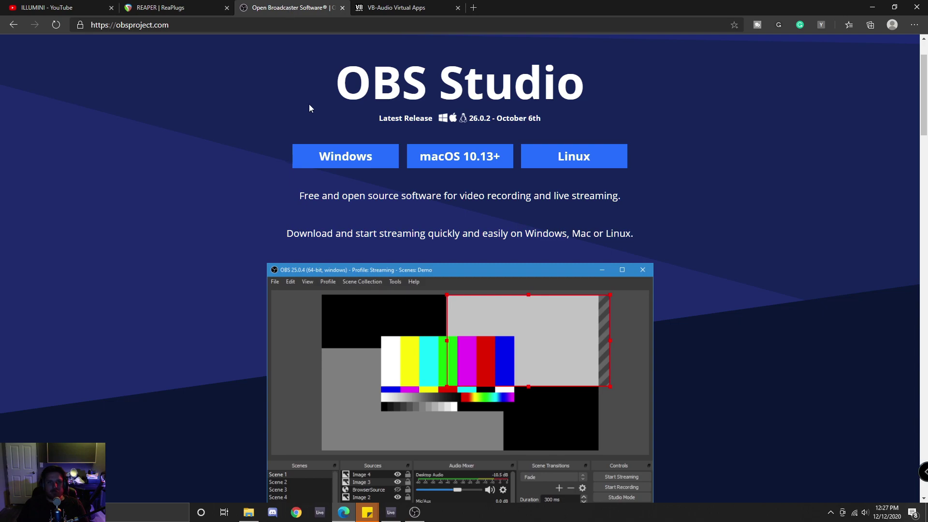
- View the VB-CABLE Virtual Audio Device download page, then return to the Ableton livestream set
{"action": "left_click", "coordinate": [399, 11]}
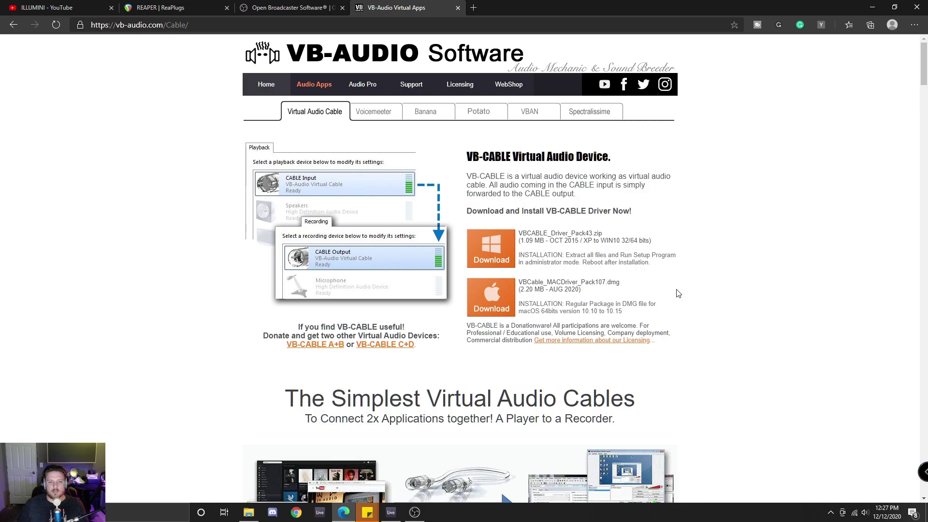
{"action": "left_click", "coordinate": [396, 511]}
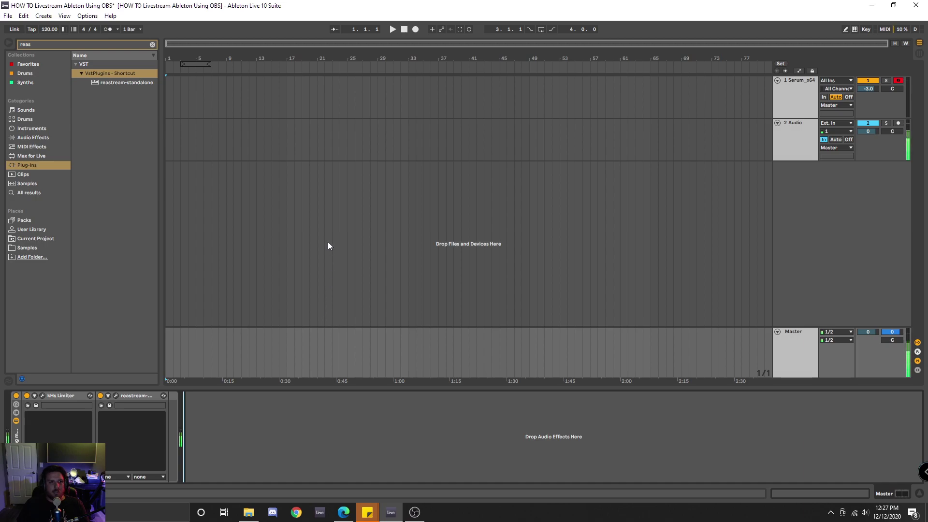
- Select the Master track and open its reastream device's plug-in window
{"action": "left_click", "coordinate": [34, 42]}
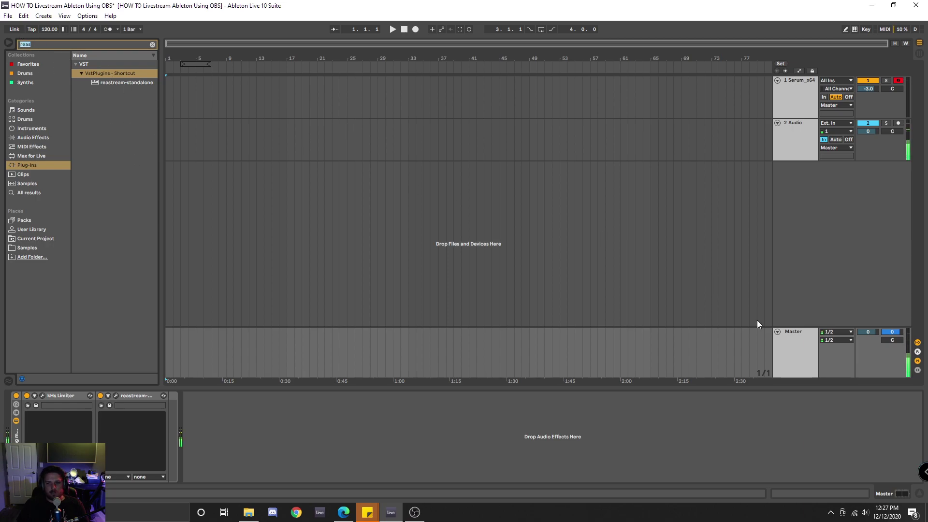
{"action": "left_click", "coordinate": [785, 338]}
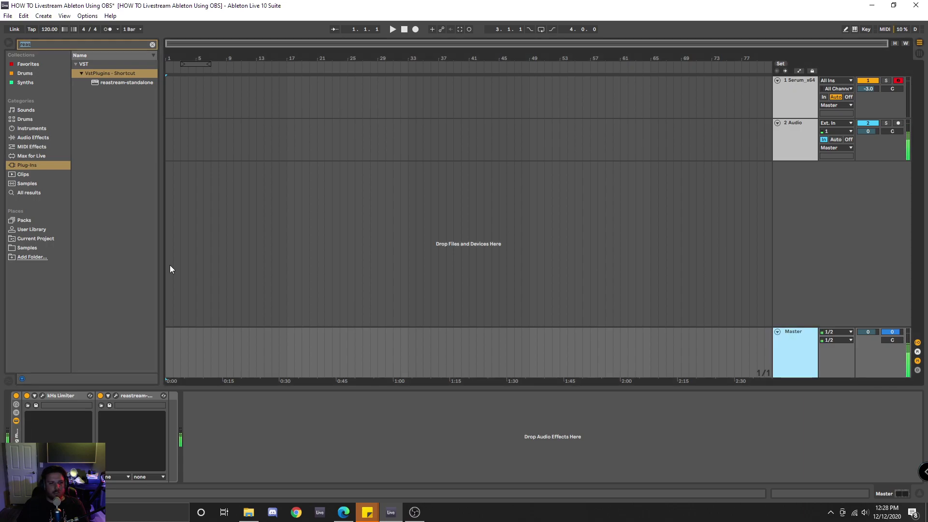
{"action": "left_click", "coordinate": [116, 396]}
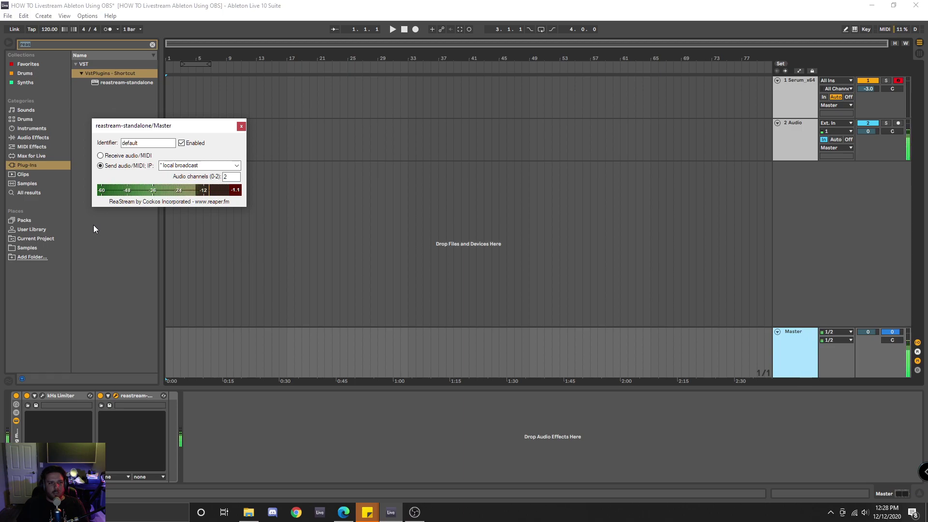
- Confirm ReaStream sends on identifier default by local broadcast with 2 channels, then close the window
{"action": "left_click", "coordinate": [143, 144]}
{"action": "left_click_drag", "start_coordinate": [214, 131], "coordinate": [465, 207]}
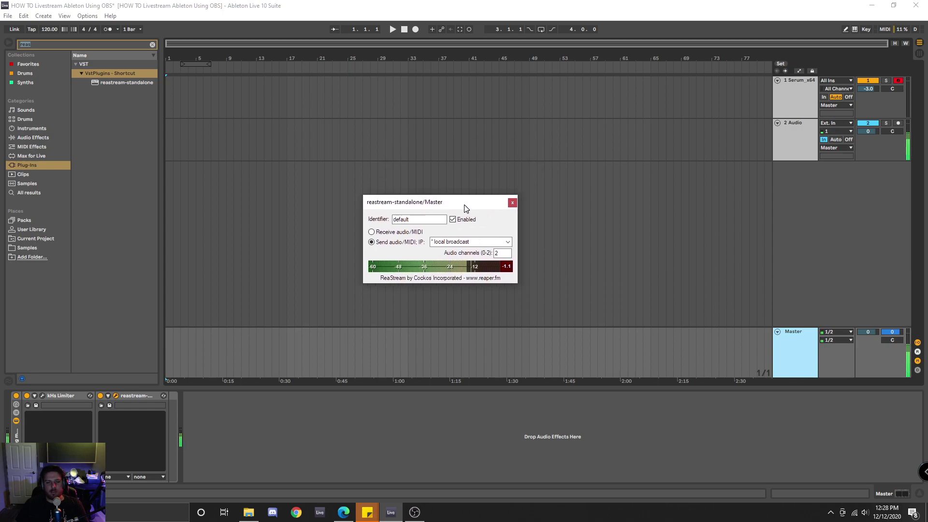
{"action": "left_click", "coordinate": [513, 204]}
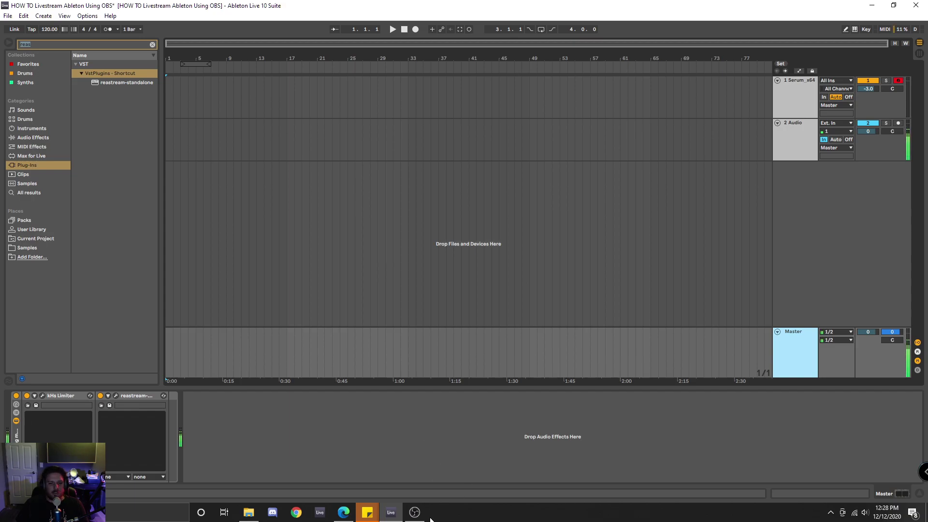
- Bring up OBS on the ABLETON LIVE scene and glance at the source types without adding one
{"action": "left_click", "coordinate": [414, 513]}
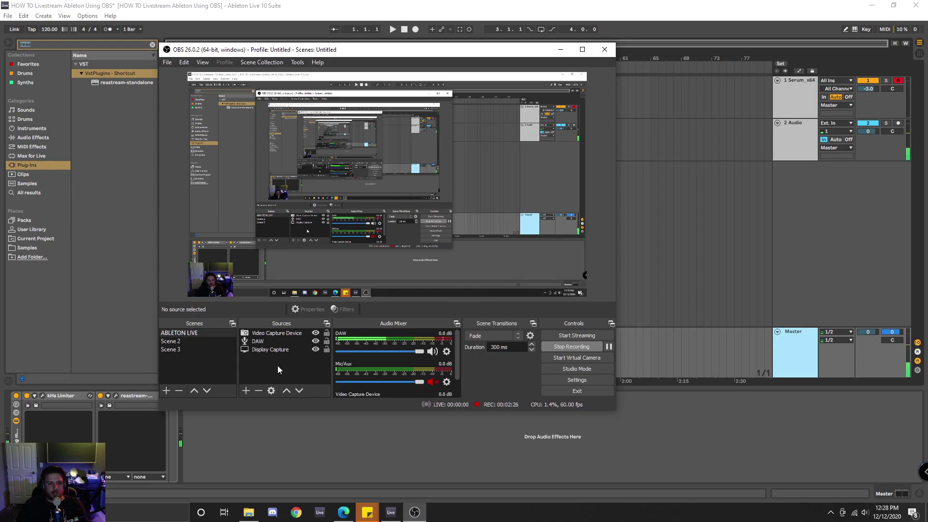
{"action": "left_click", "coordinate": [245, 390]}
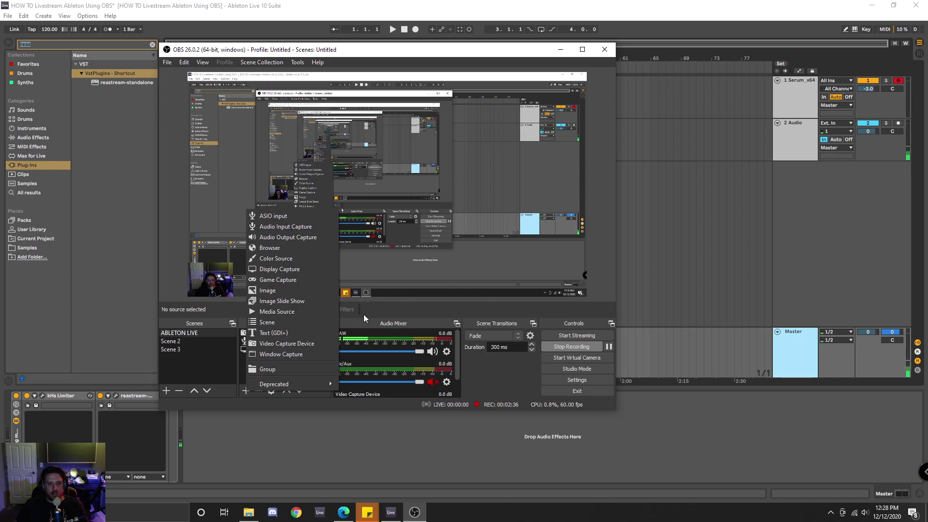
{"action": "left_click", "coordinate": [387, 306]}
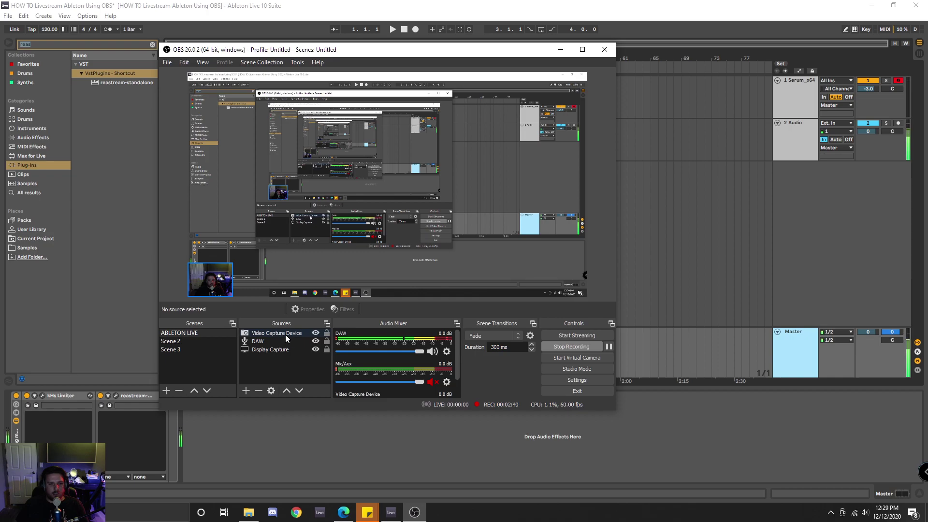
- Confirm the DAW source's device is VoiceMeeter Output (VB-Audio VoiceMeeter VAIO) and close Properties unchanged
{"action": "double_click", "coordinate": [259, 343]}
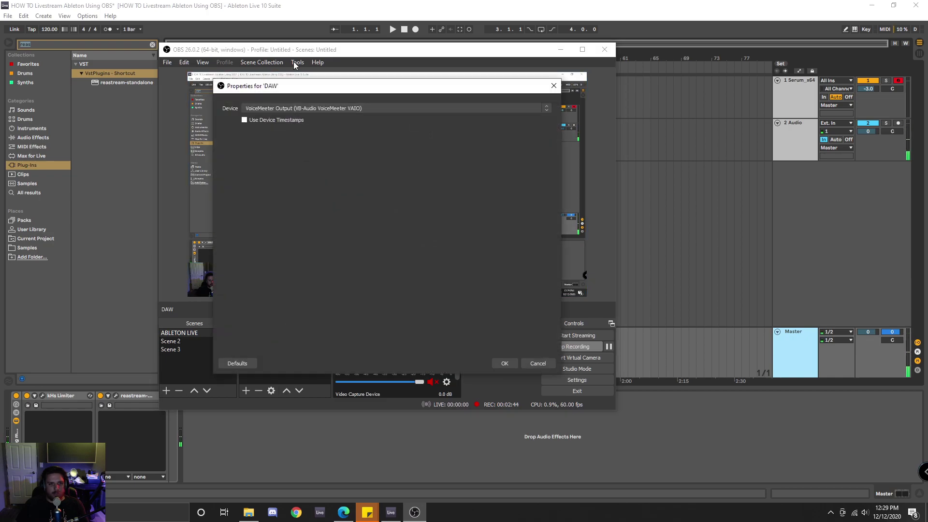
{"action": "left_click", "coordinate": [336, 109]}
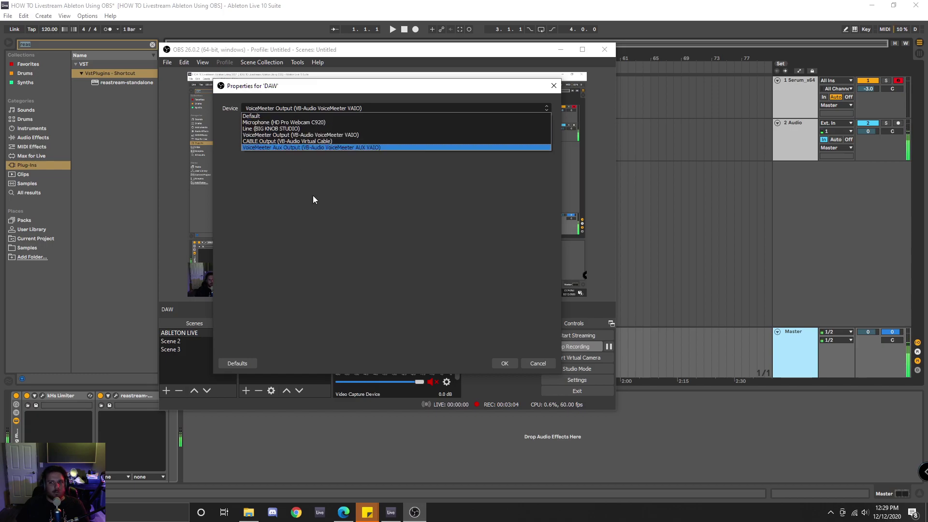
{"action": "left_click", "coordinate": [554, 87]}
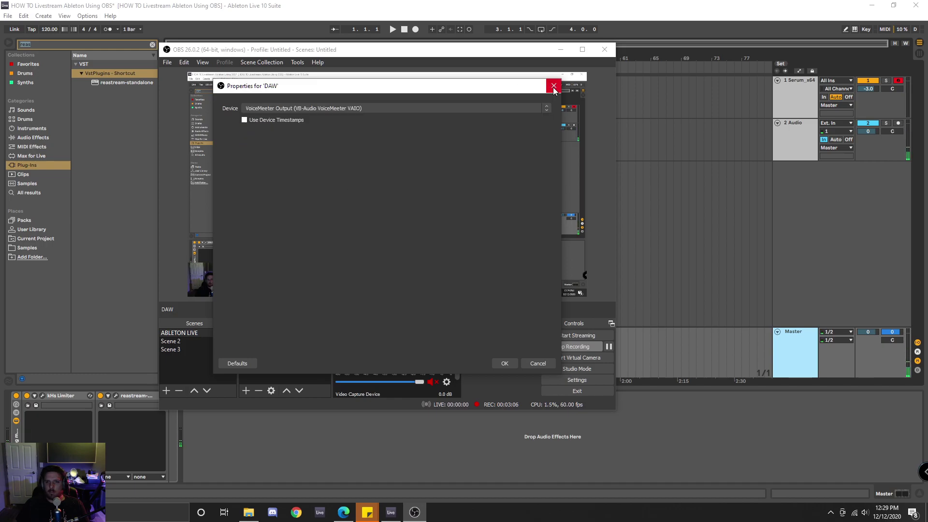
{"action": "left_click", "coordinate": [554, 87]}
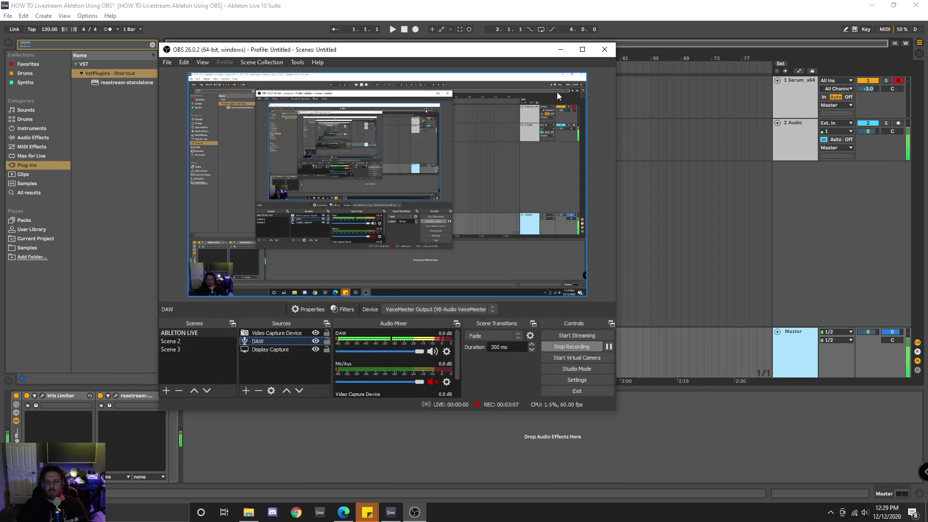
- Switch to Ableton and back, then reopen the DAW properties and move them aside
{"action": "left_click", "coordinate": [812, 196]}
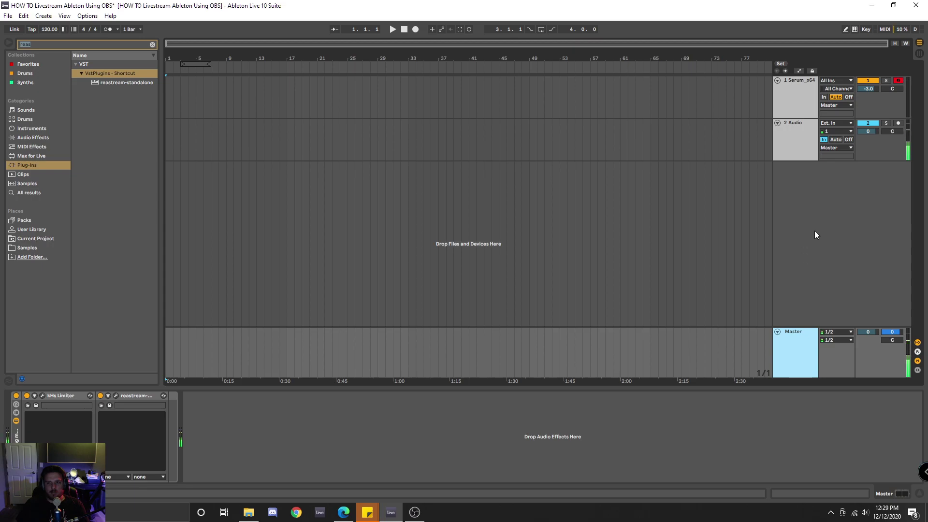
{"action": "left_click", "coordinate": [412, 516]}
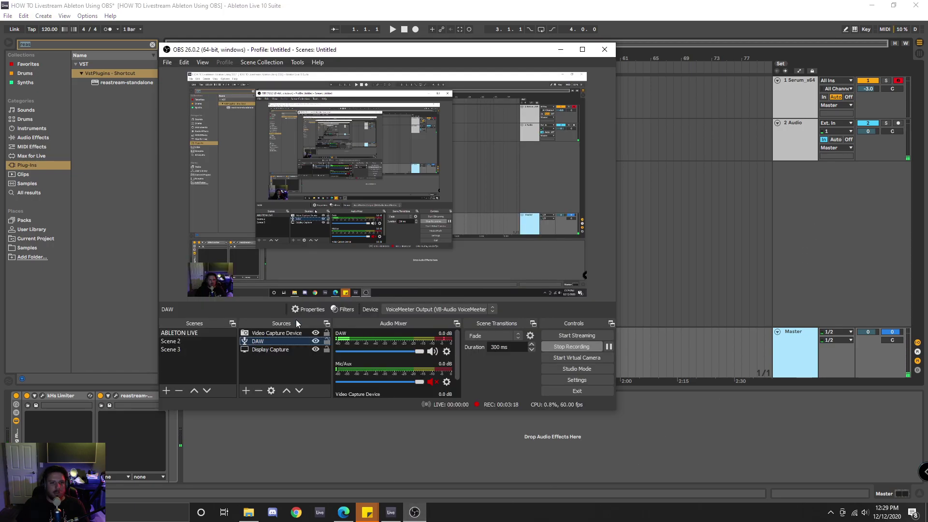
{"action": "double_click", "coordinate": [262, 342]}
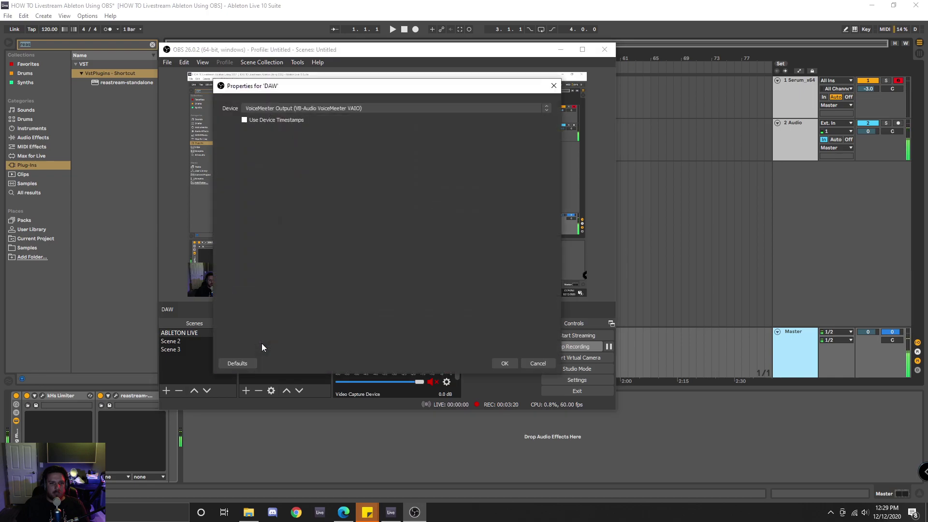
{"action": "left_click_drag", "start_coordinate": [376, 90], "coordinate": [550, 81]}
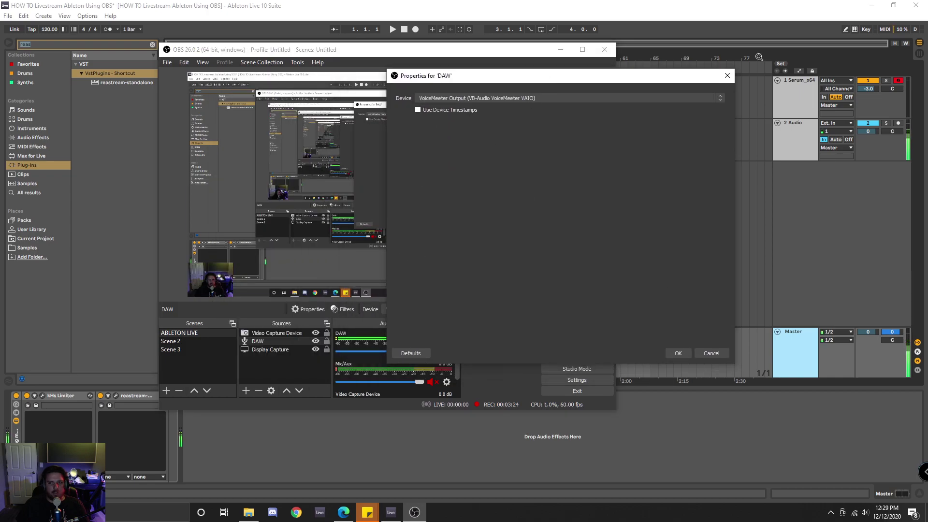
- Close the DAW properties and open the DAW source's Filters window
{"action": "left_click", "coordinate": [727, 76]}
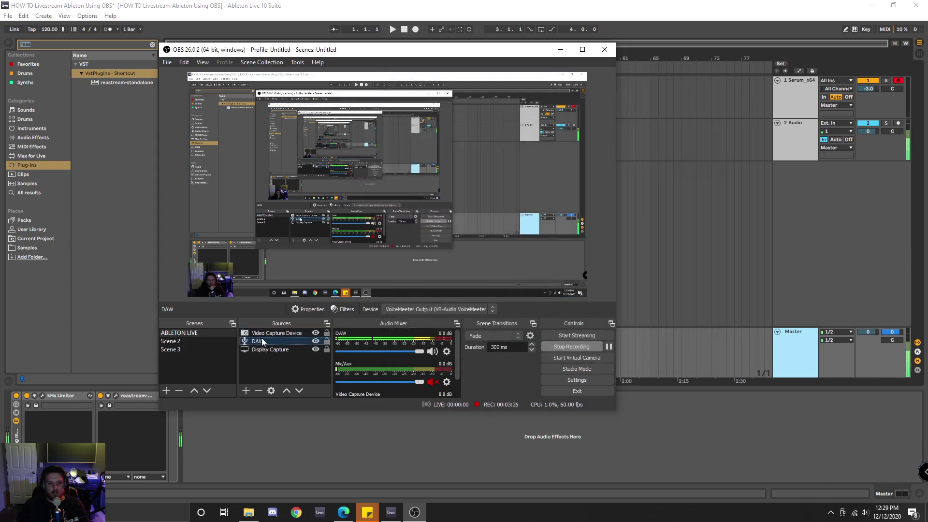
{"action": "right_click", "coordinate": [260, 342]}
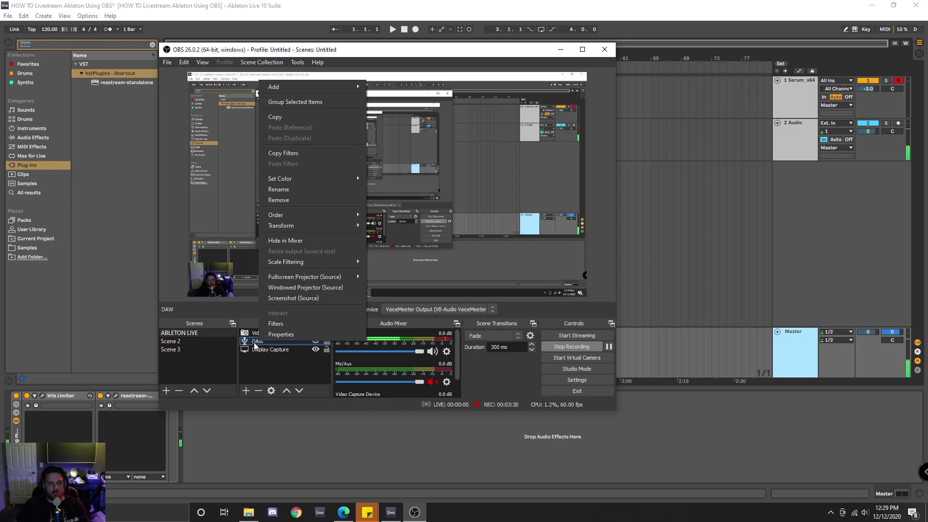
{"action": "left_click", "coordinate": [288, 325]}
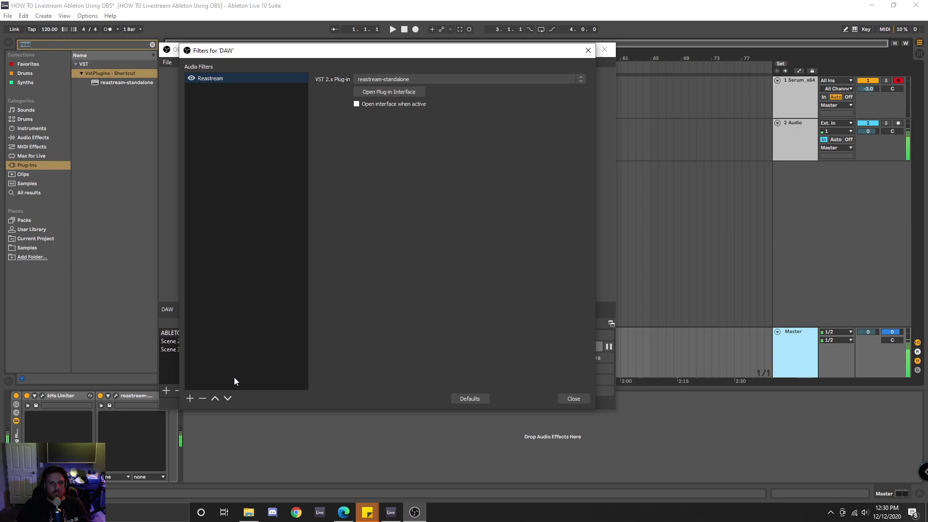
- Try adding a VST 2.x filter named 'Reastream', dismiss the duplicate-name warning, and cancel
{"action": "left_click", "coordinate": [190, 399]}
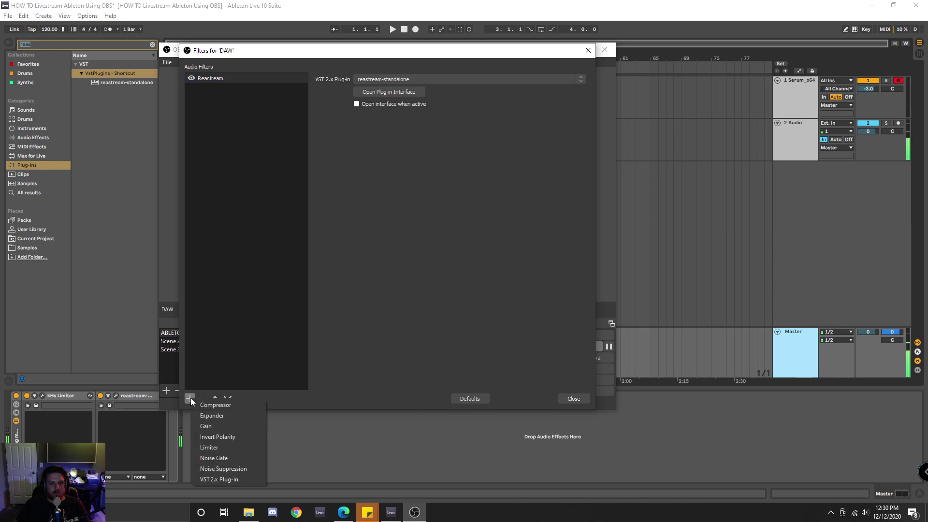
{"action": "left_click", "coordinate": [219, 475]}
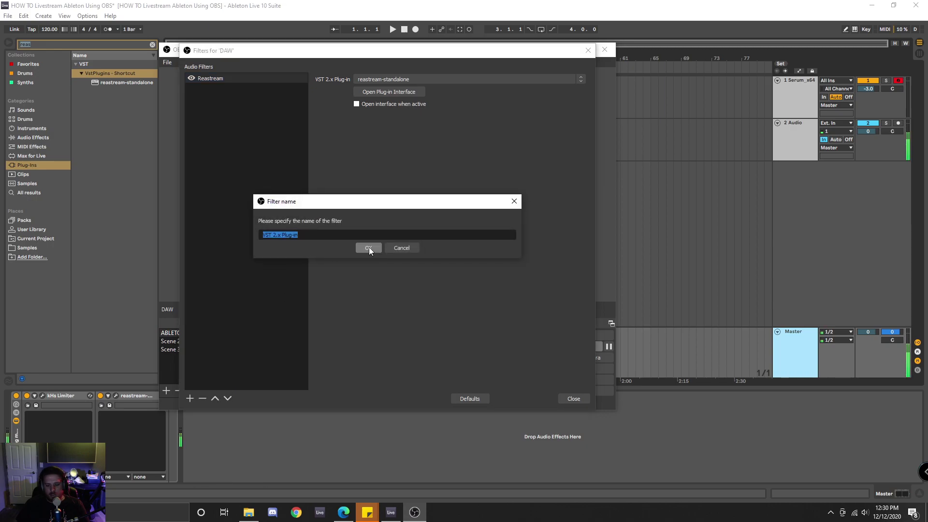
{"action": "key", "text": "BackSpace"}
{"action": "type", "text": "Reastream"}
{"action": "left_click", "coordinate": [368, 248]}
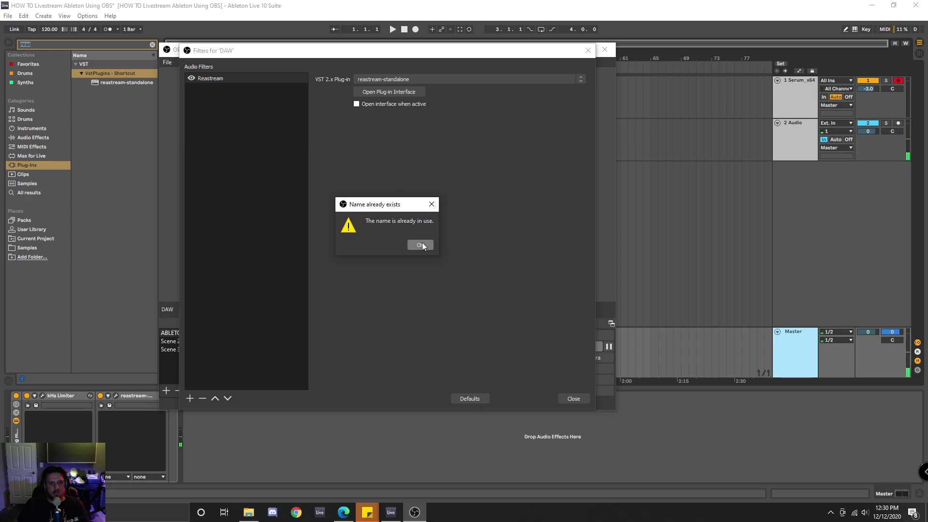
{"action": "left_click", "coordinate": [422, 246]}
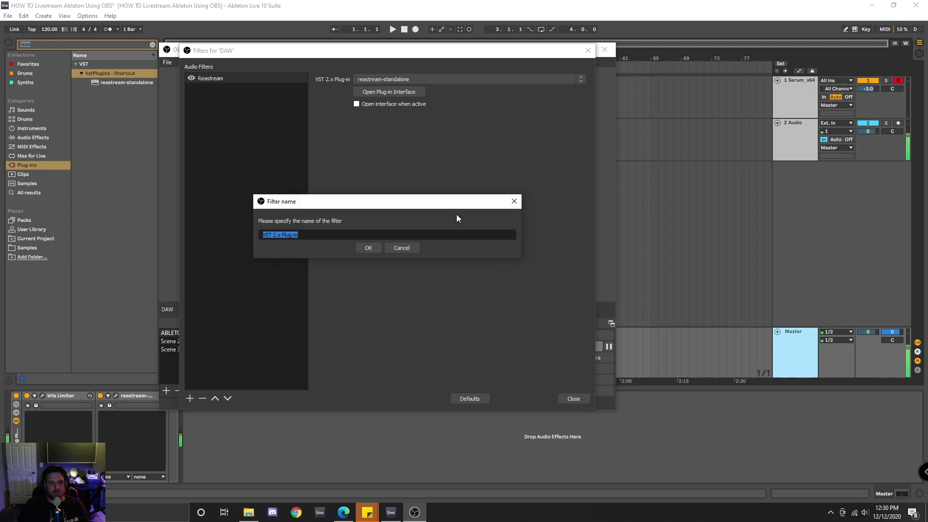
{"action": "left_click", "coordinate": [514, 201]}
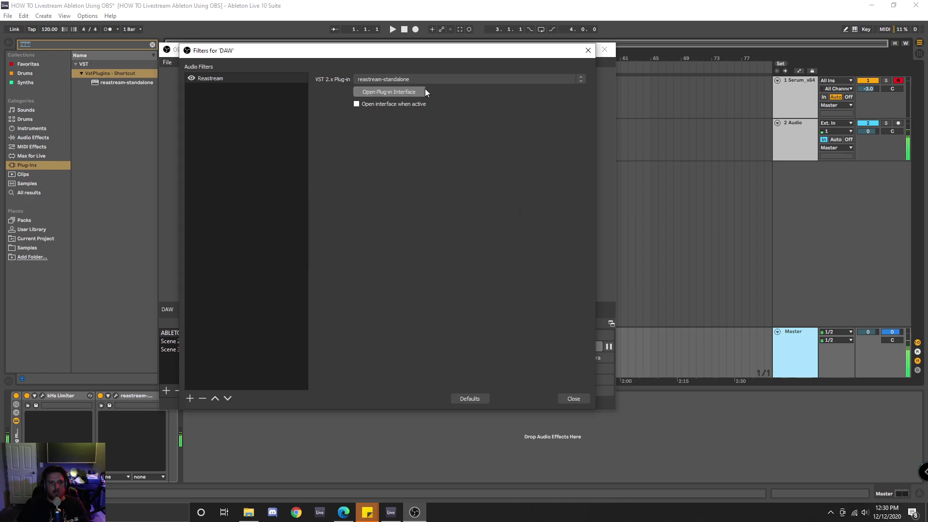
- Keep reastream-standalone as the filter plug-in, confirm it receives audio on identifier default, and close Filters
{"action": "left_click", "coordinate": [409, 80]}
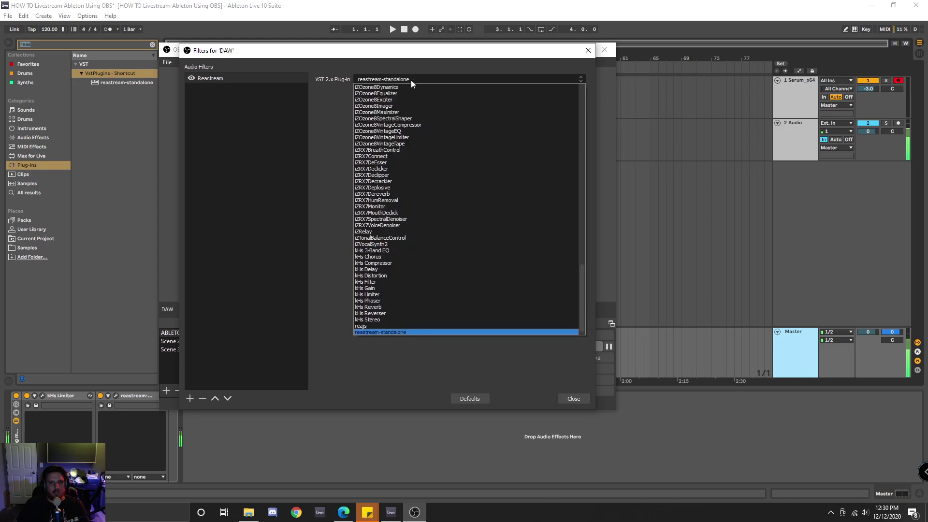
{"action": "scroll", "coordinate": [416, 234], "scroll_direction": "down", "scroll_amount": 1}
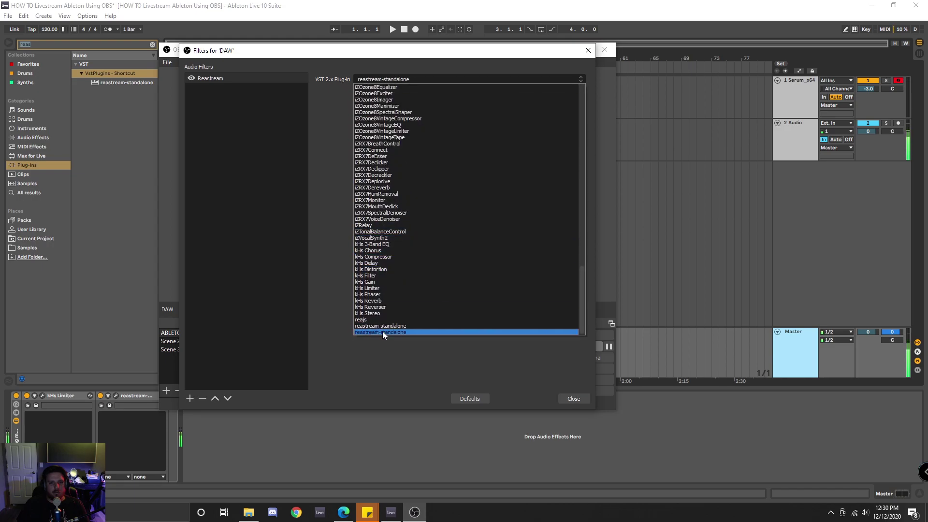
{"action": "left_click", "coordinate": [331, 281]}
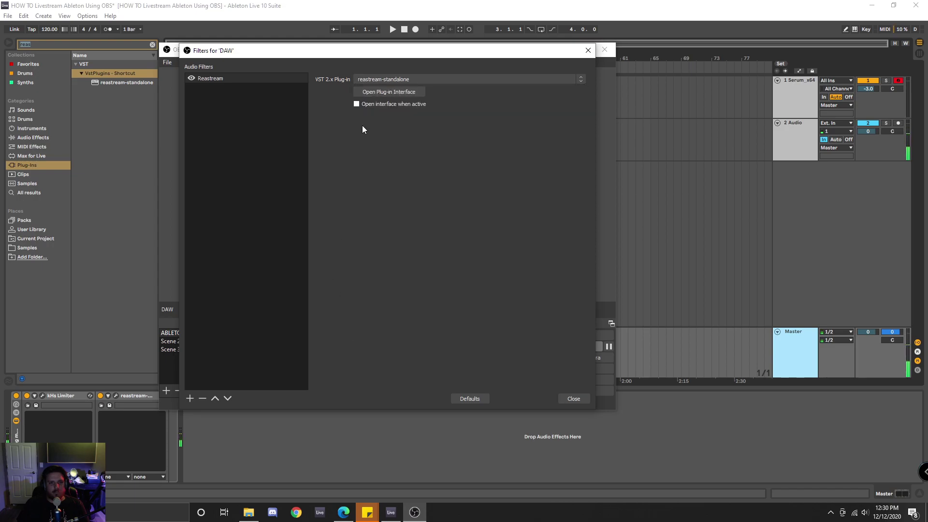
{"action": "left_click", "coordinate": [376, 91]}
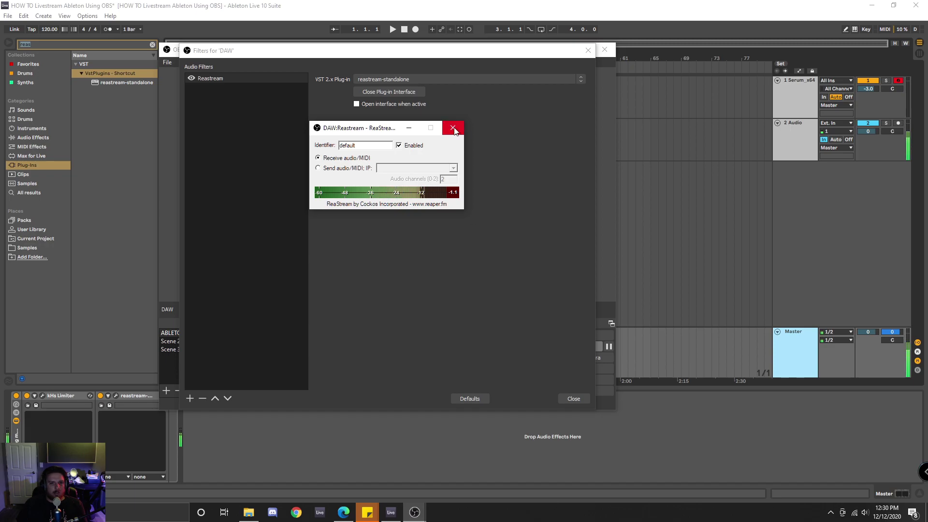
{"action": "left_click", "coordinate": [453, 128]}
{"action": "left_click", "coordinate": [588, 51]}
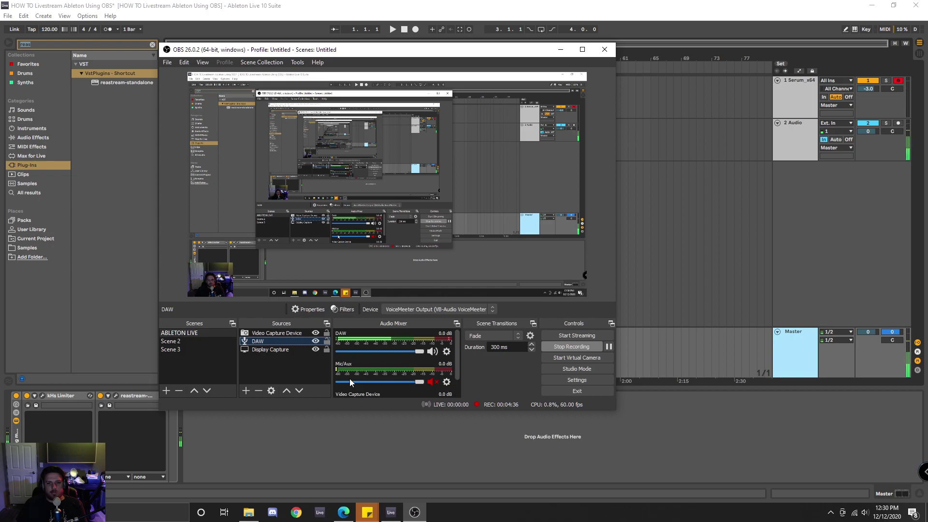
- Check the Master track's kHs Limiter and reastream devices in Ableton, then return to OBS
{"action": "left_click", "coordinate": [796, 214]}
{"action": "key", "text": "alt+o"}
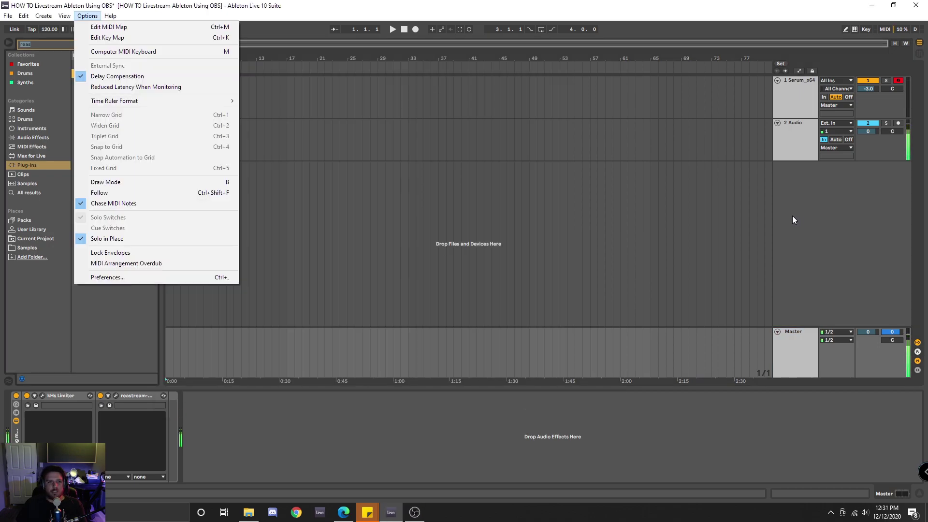
{"action": "left_click", "coordinate": [135, 348]}
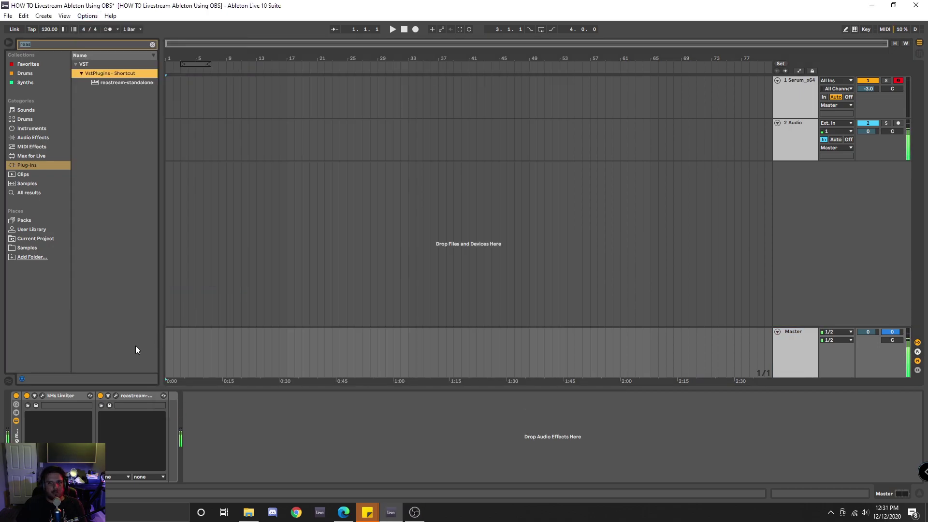
{"action": "left_click", "coordinate": [833, 254]}
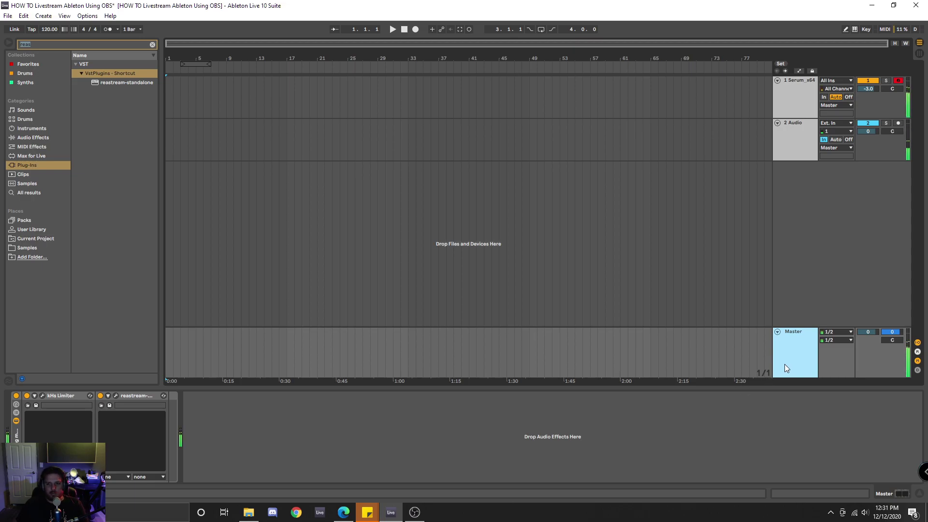
{"action": "left_click", "coordinate": [415, 513]}
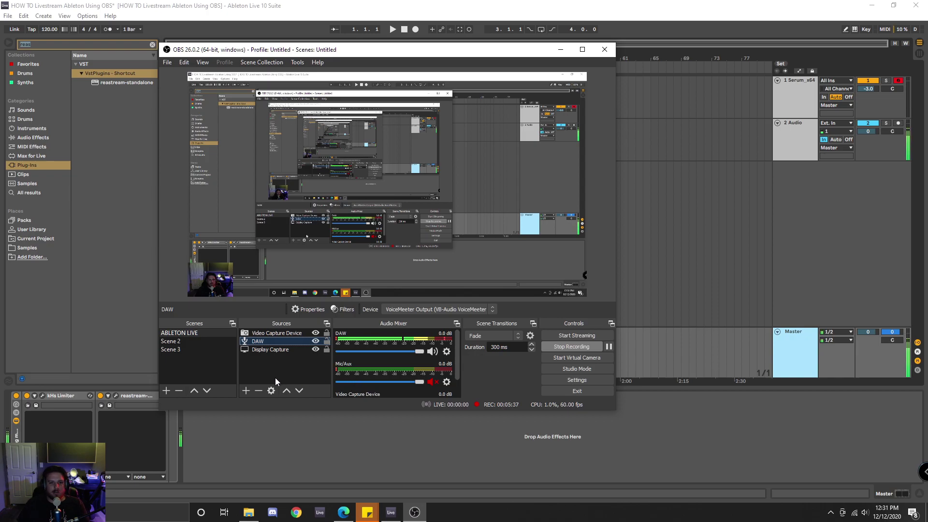
- Leave the DAW device on VoiceMeeter Output and minimize OBS to show Ableton
{"action": "left_click", "coordinate": [413, 310]}
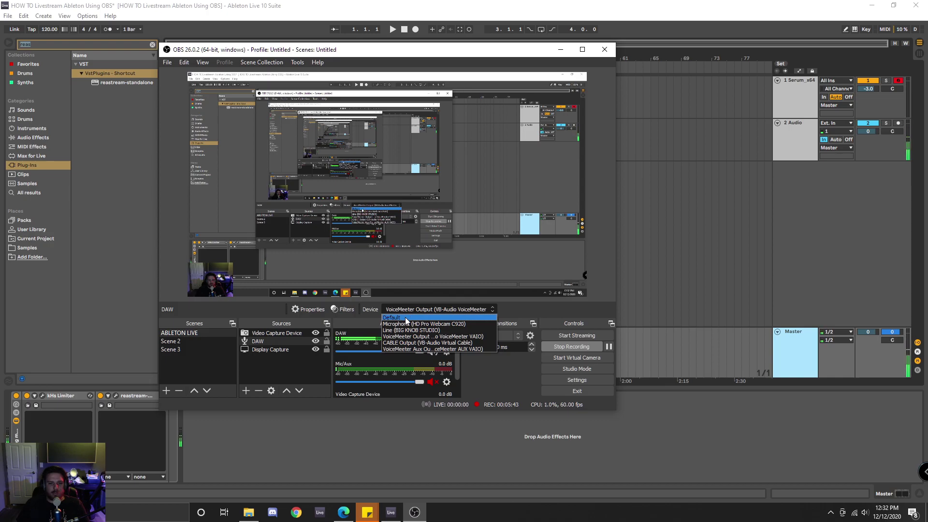
{"action": "left_click", "coordinate": [279, 373]}
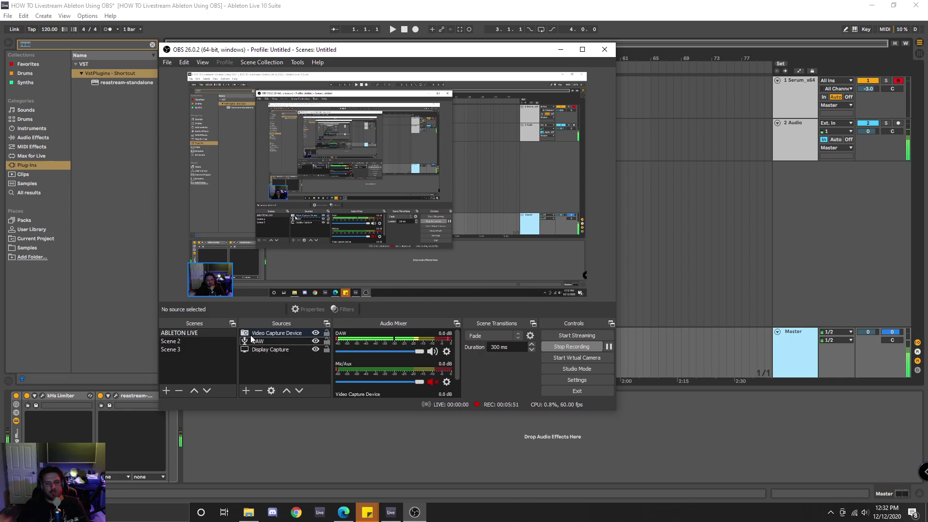
{"action": "left_click", "coordinate": [561, 50]}
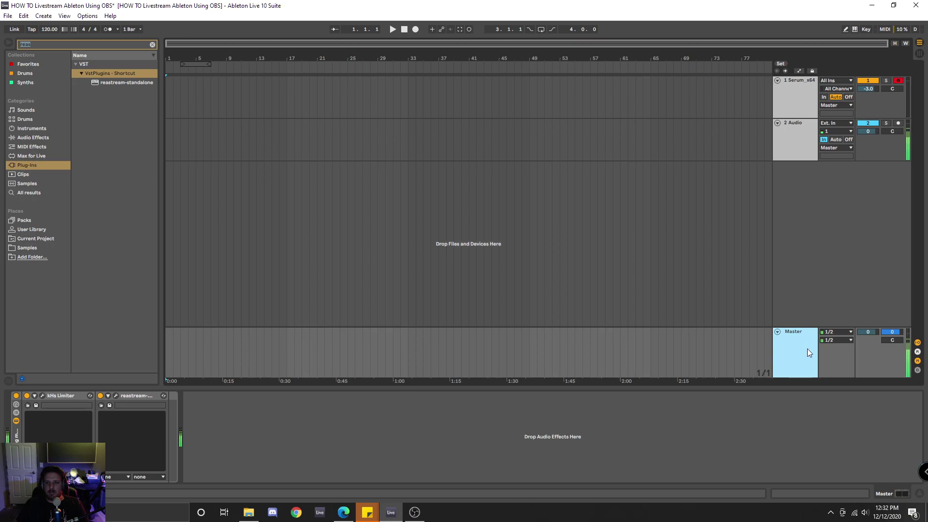
{"action": "left_click", "coordinate": [799, 138]}
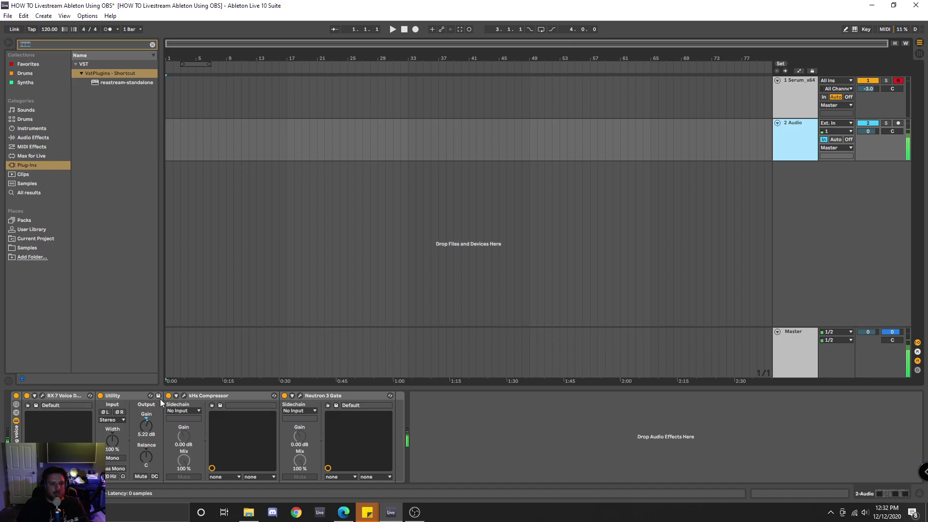
{"action": "left_click", "coordinate": [792, 352]}
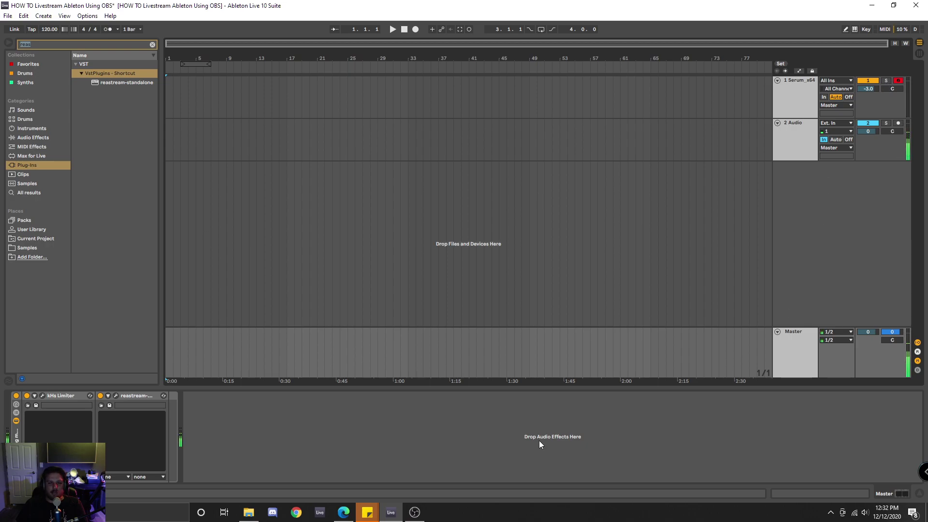
{"action": "mouse_move", "coordinate": [414, 518]}
{"action": "left_click", "coordinate": [441, 451]}
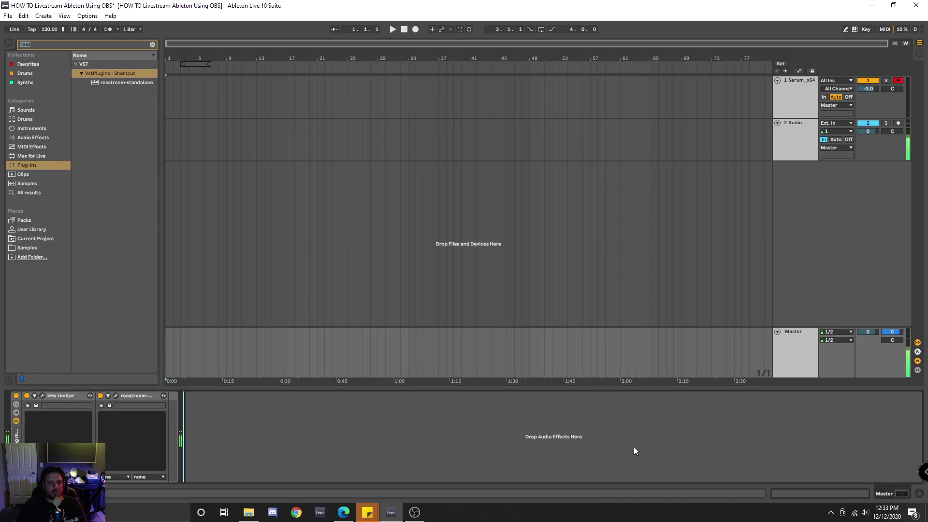